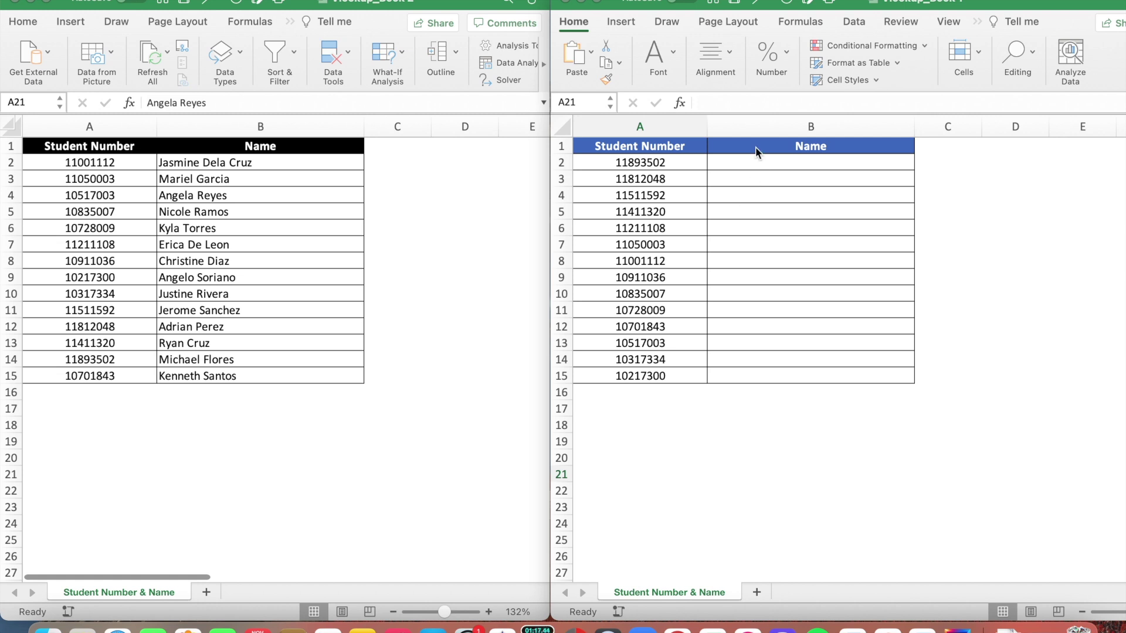
# Start Book 1's B2 formula as =vlookup(A2, using A2's student number as the lookup value.
pyautogui.click(757, 162)
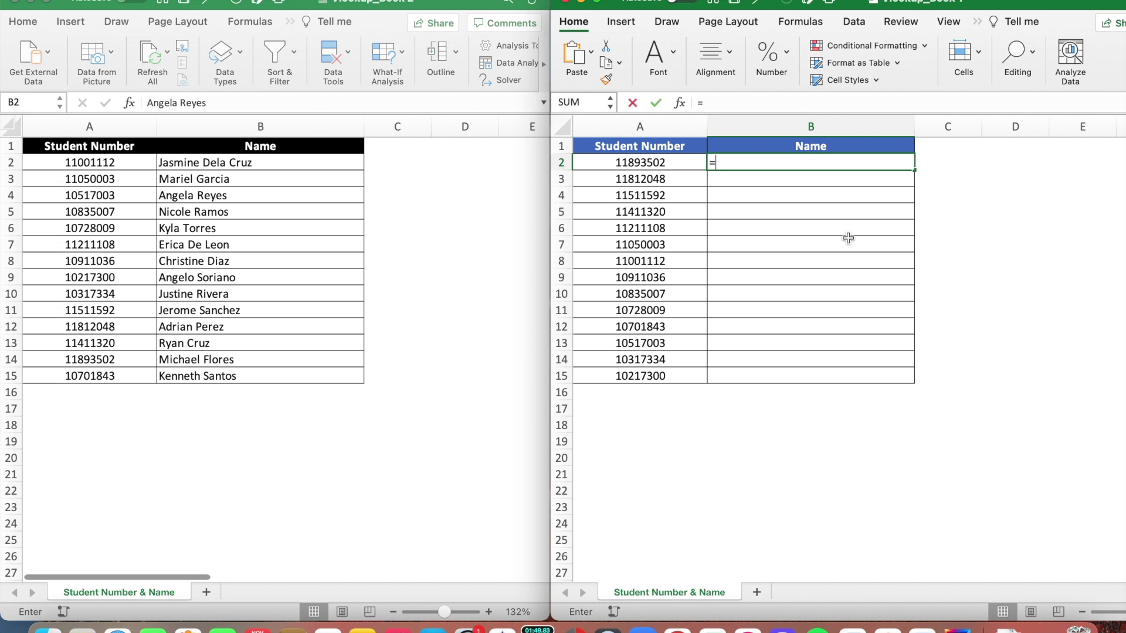
pyautogui.write('=vlookup(')
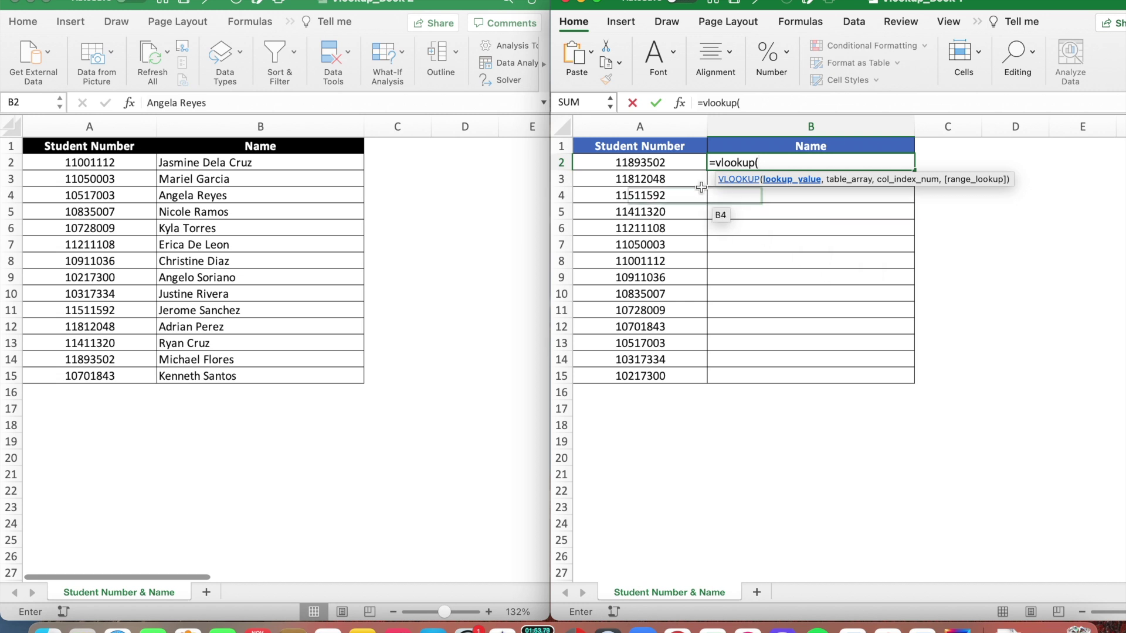
pyautogui.click(675, 167)
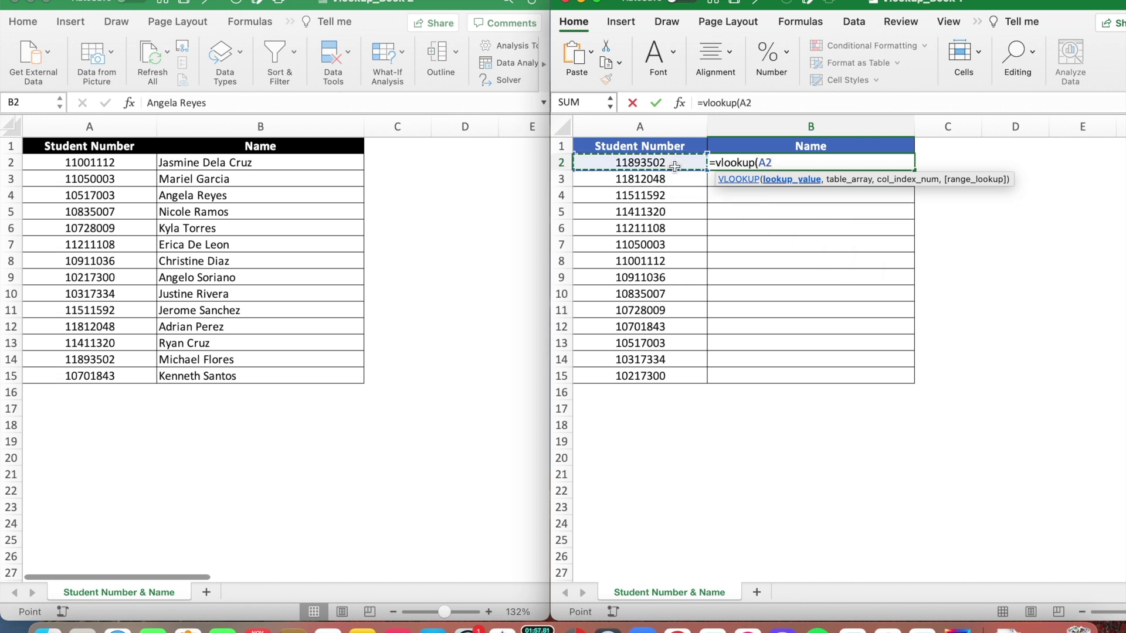
pyautogui.write(',')
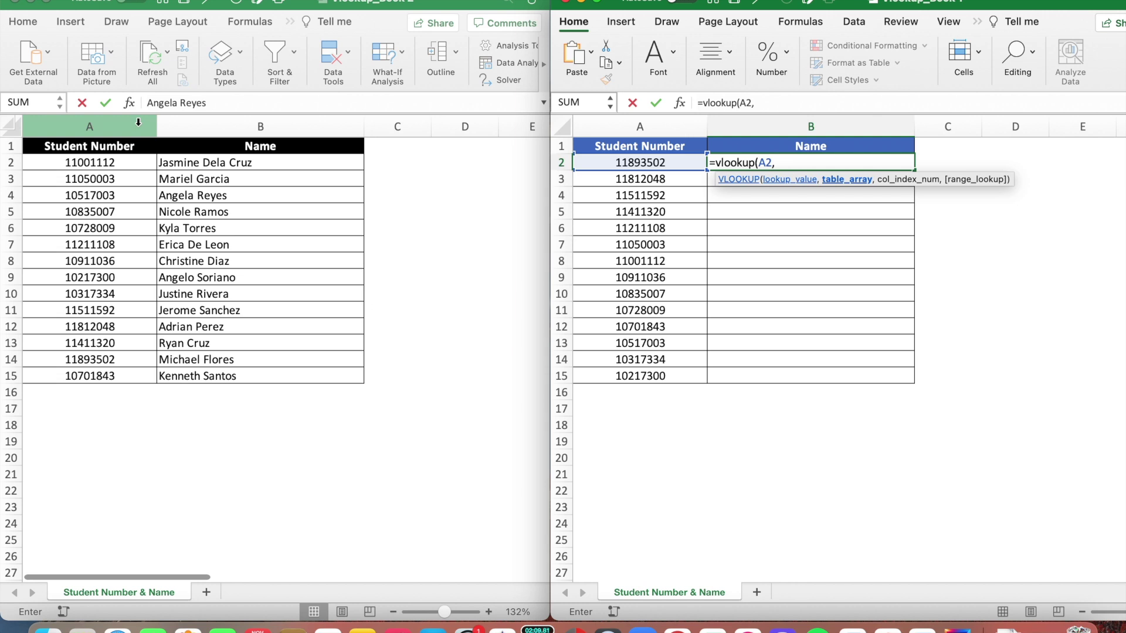
# Finish B2's VLOOKUP with Book 2's columns A:B, column 2 and exact match 0, and enter it.
pyautogui.click(138, 121)
pyautogui.moveTo(135, 123); pyautogui.dragTo(205, 127)
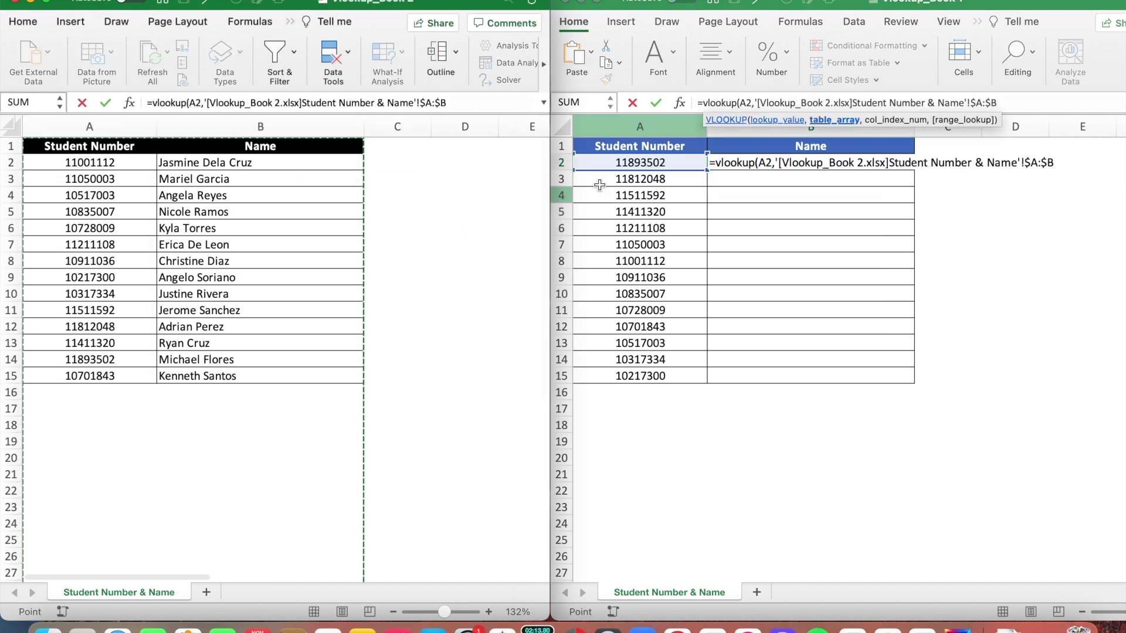
pyautogui.write(',')
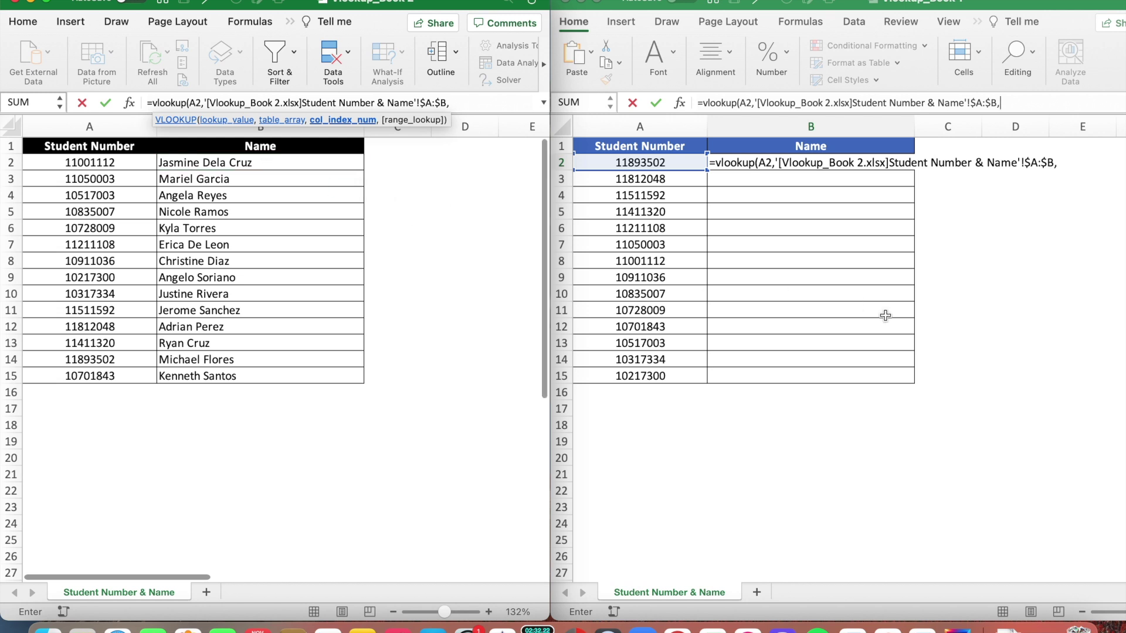
pyautogui.write('2')
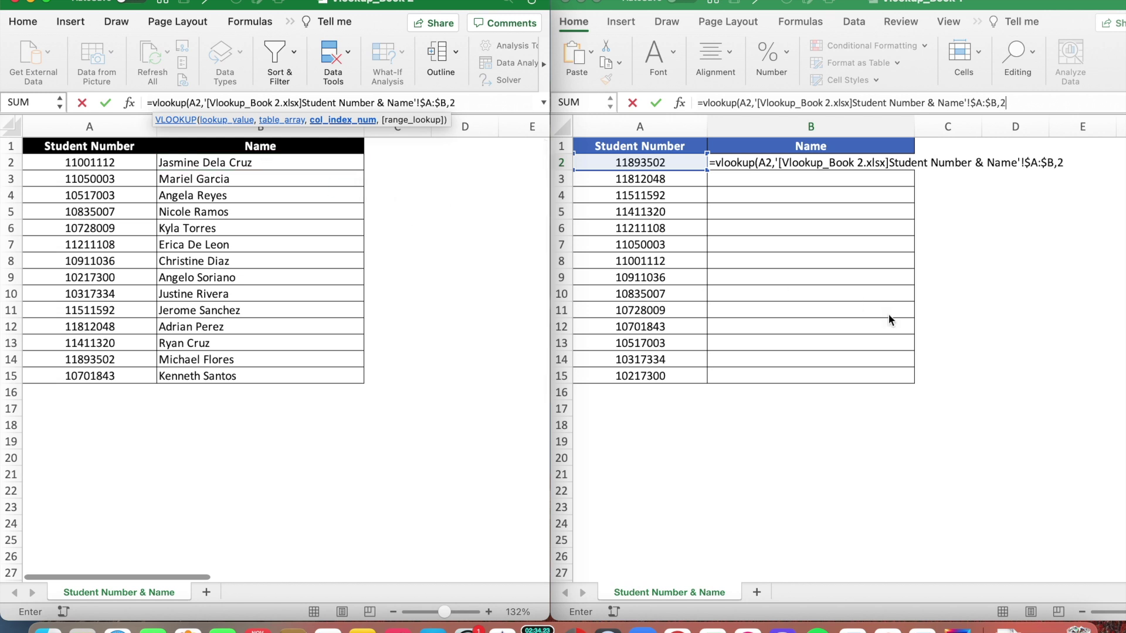
pyautogui.write(',')
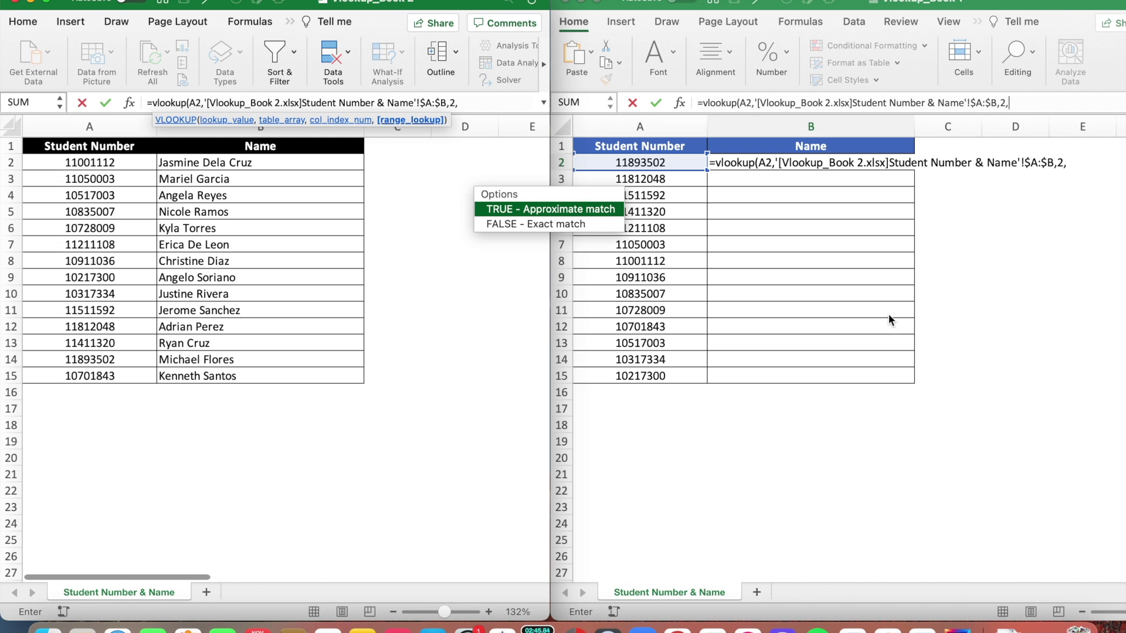
pyautogui.write('0)')
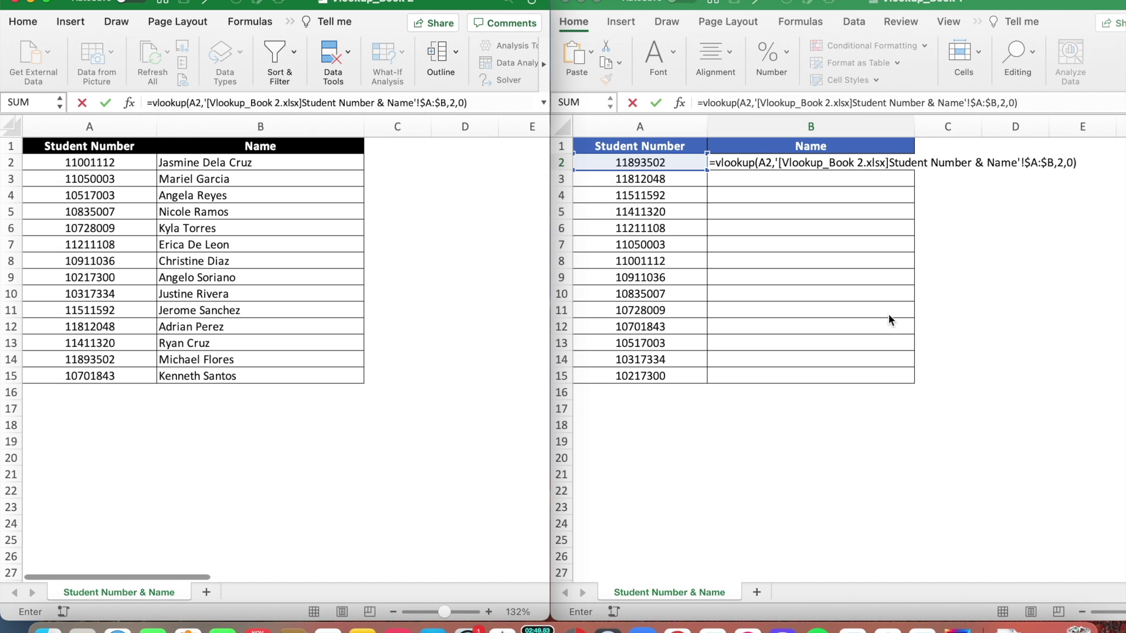
pyautogui.press('Return')
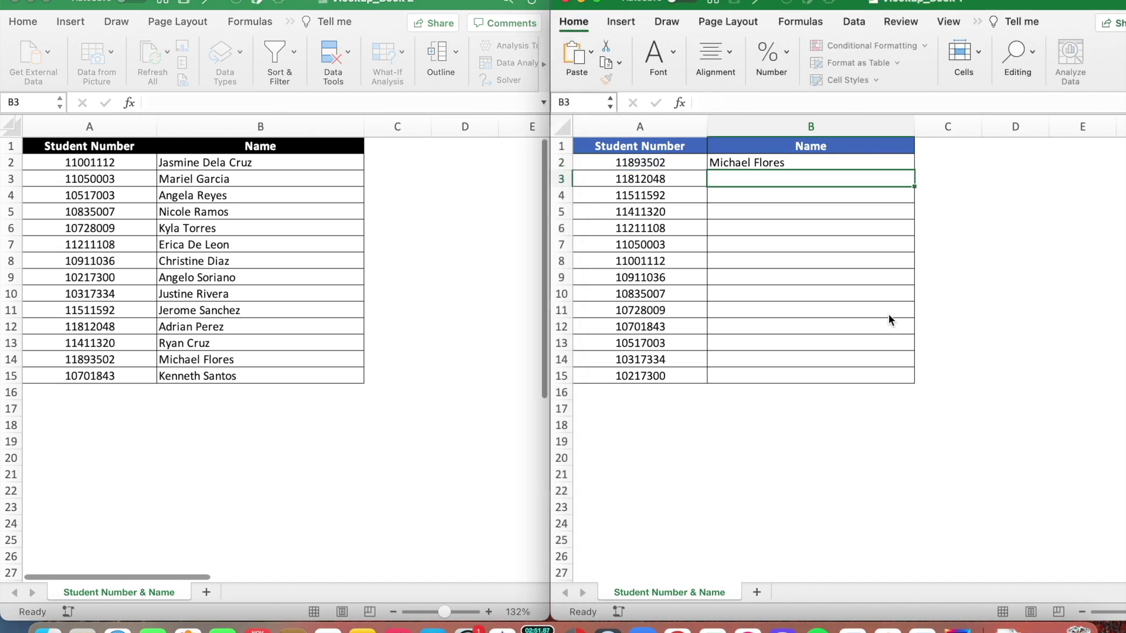
# Fill B2's lookup formula down Book 1's Name column through B15.
pyautogui.click(904, 161)
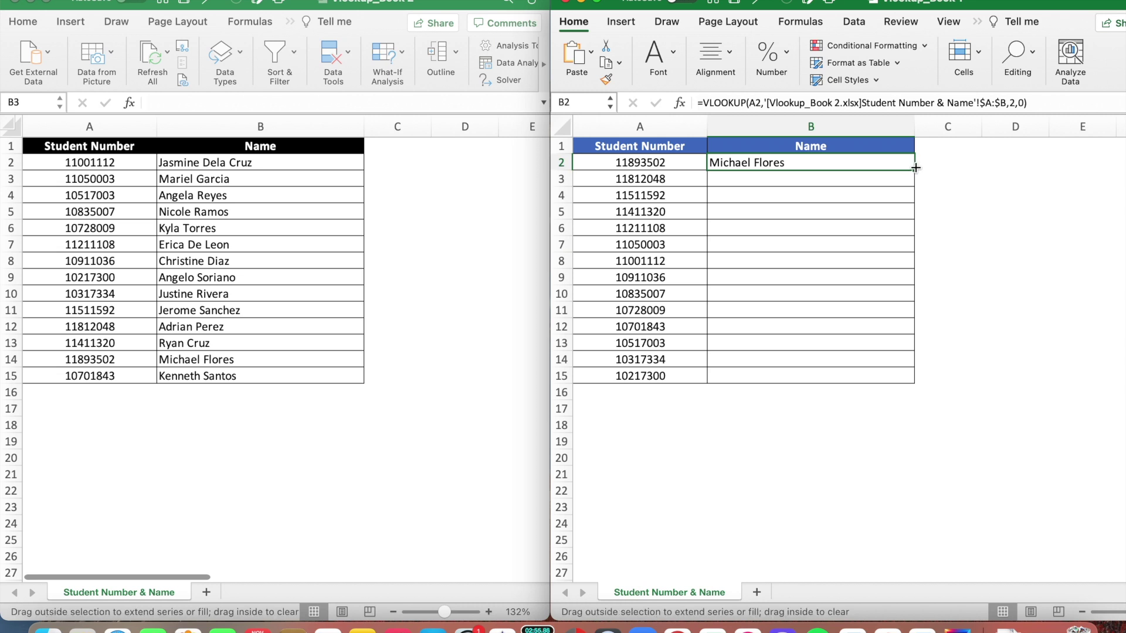
pyautogui.doubleClick(916, 168)
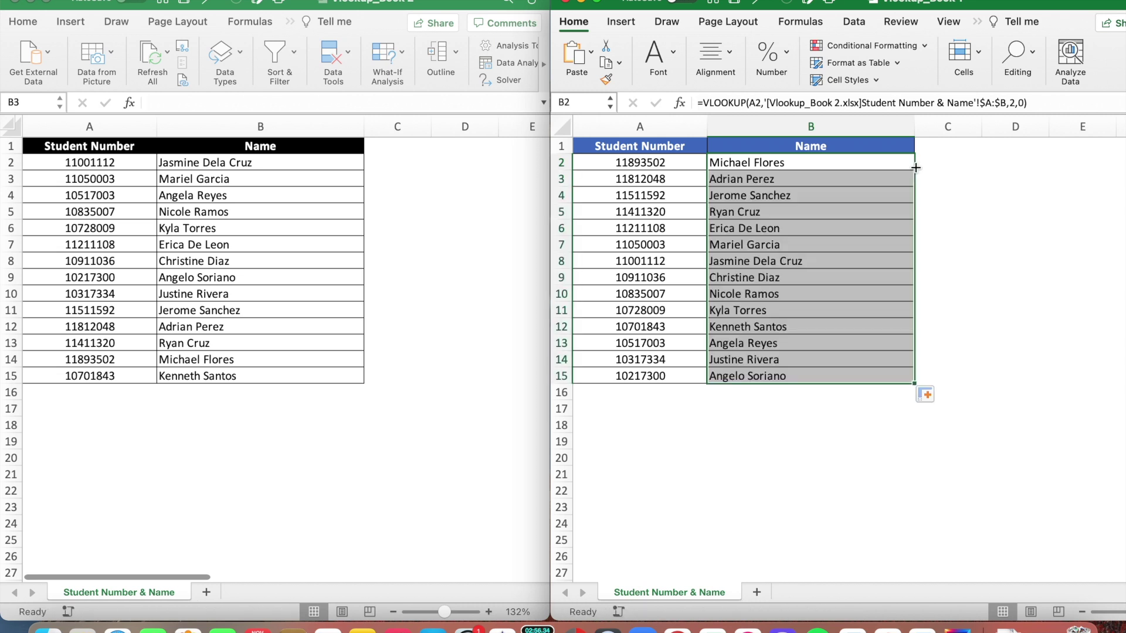
pyautogui.click(759, 162)
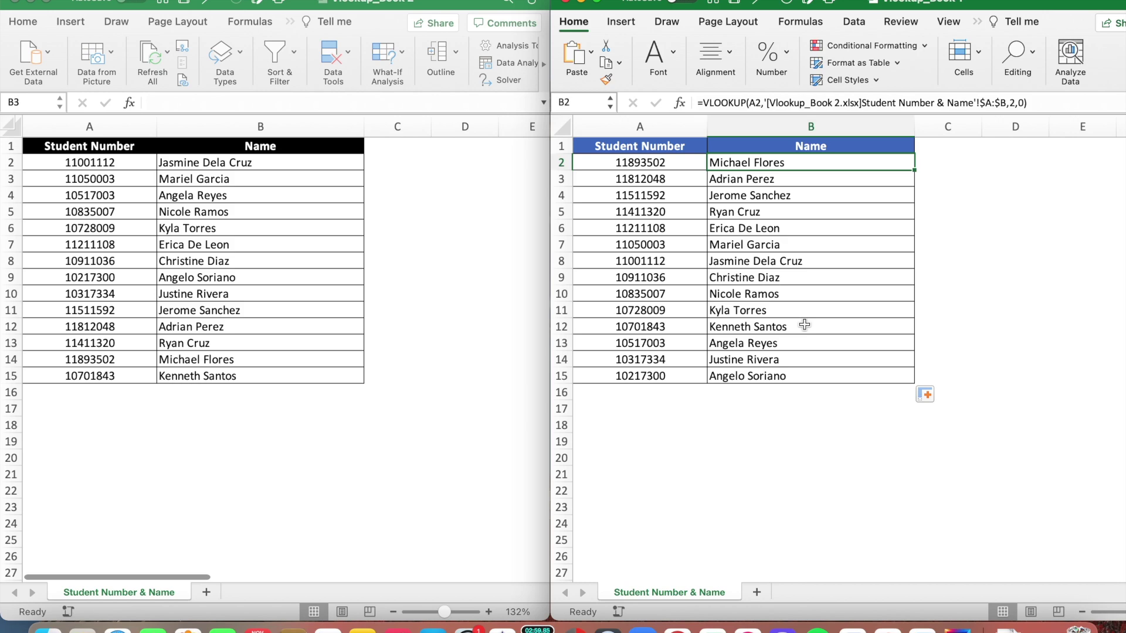
pyautogui.press('Up')
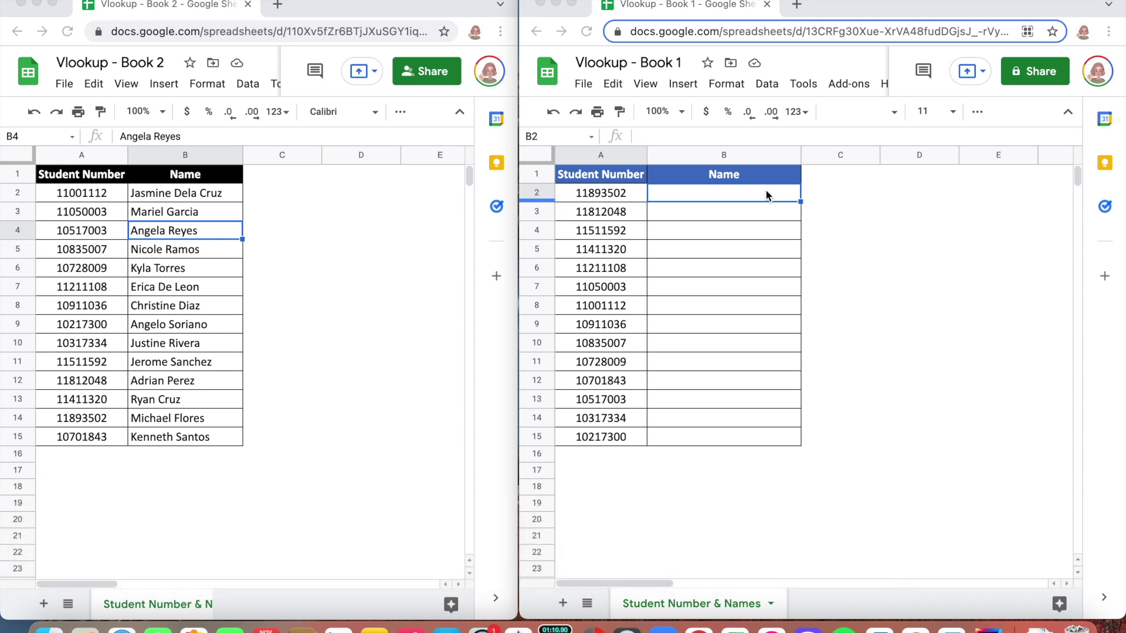
# Enter =vlookup(A2,importrange( in Book 1's B2 to begin the imported lookup range.
pyautogui.click(767, 193)
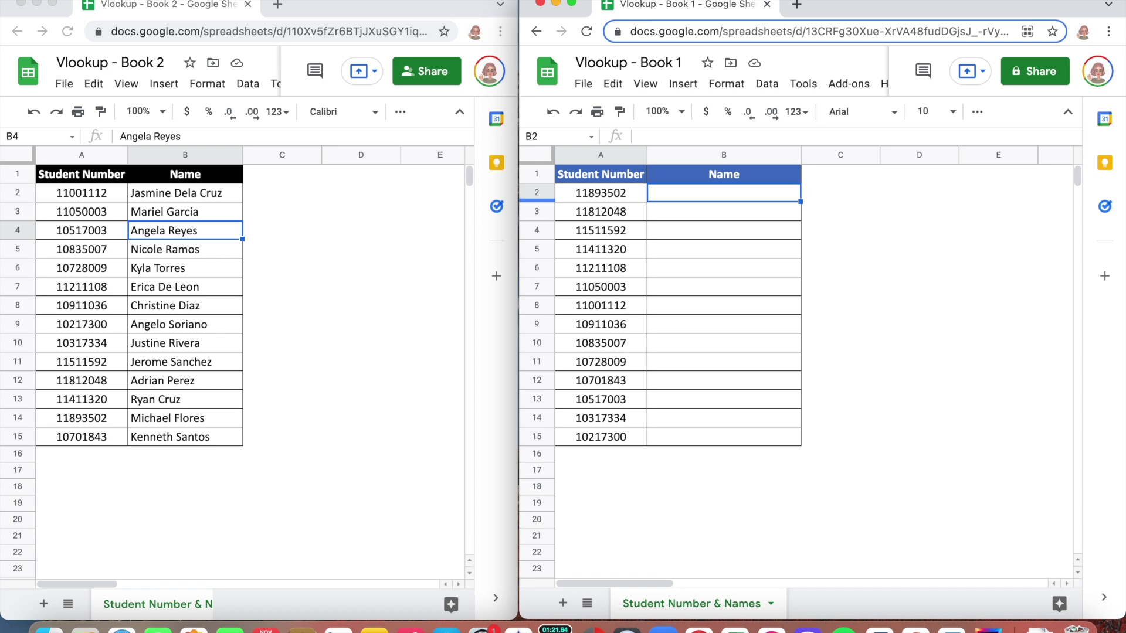
pyautogui.write('=vlookup')
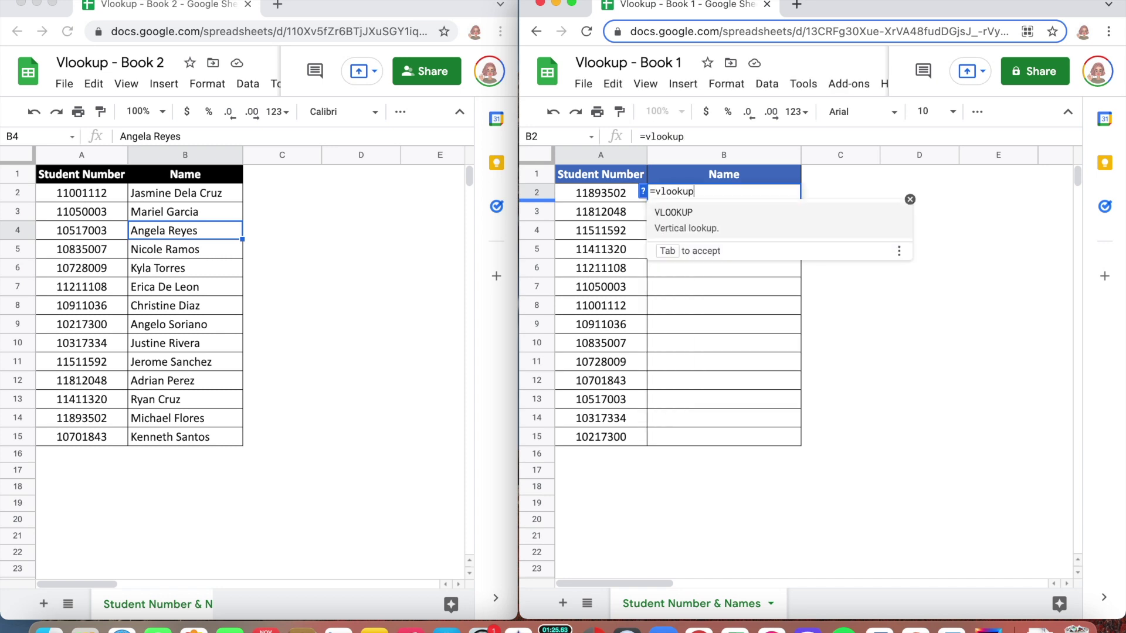
pyautogui.write('(')
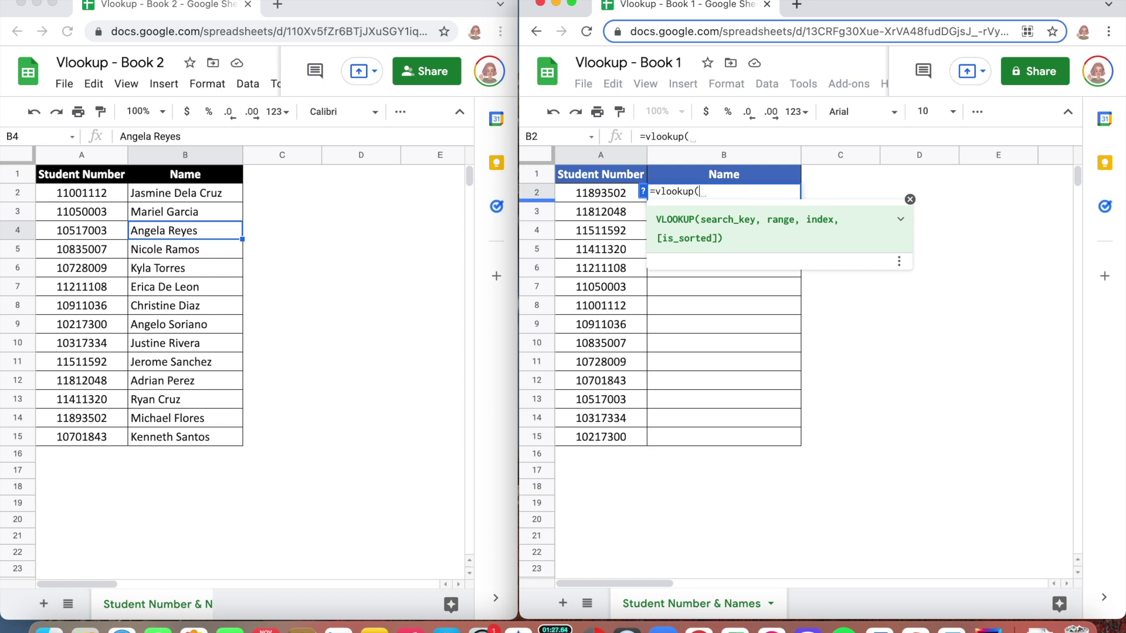
pyautogui.click(609, 194)
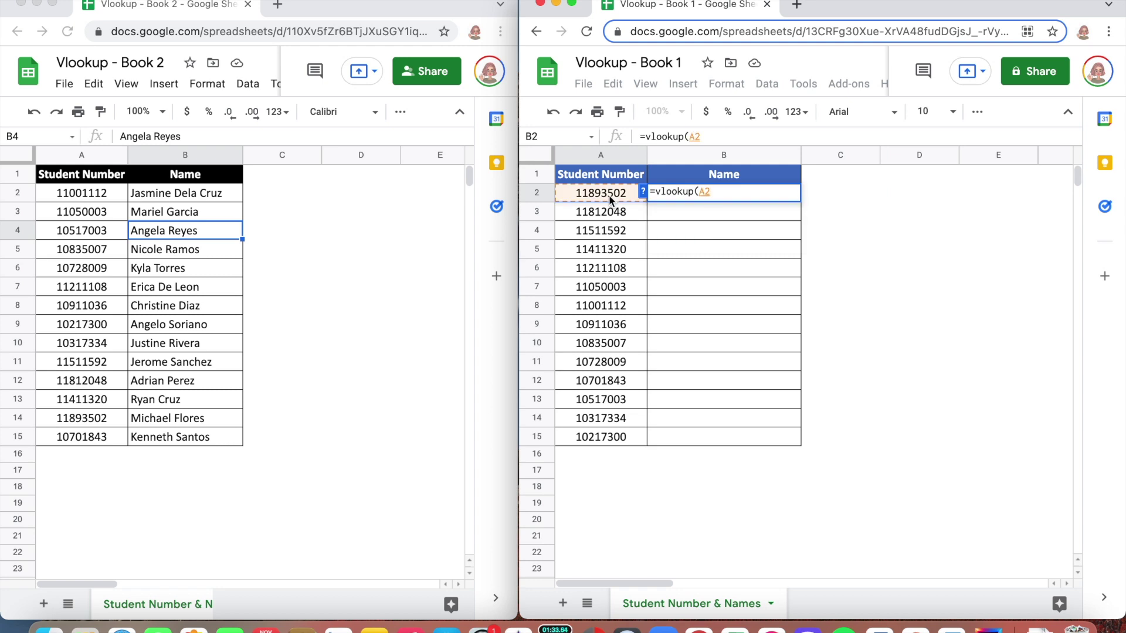
pyautogui.write(',')
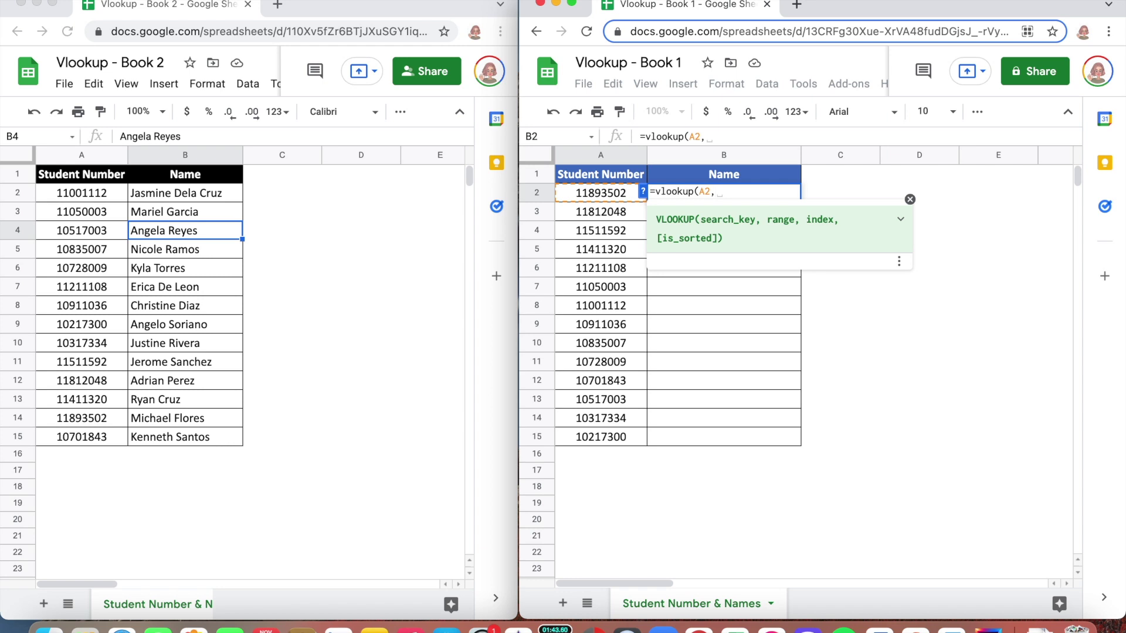
pyautogui.write('importrange(')
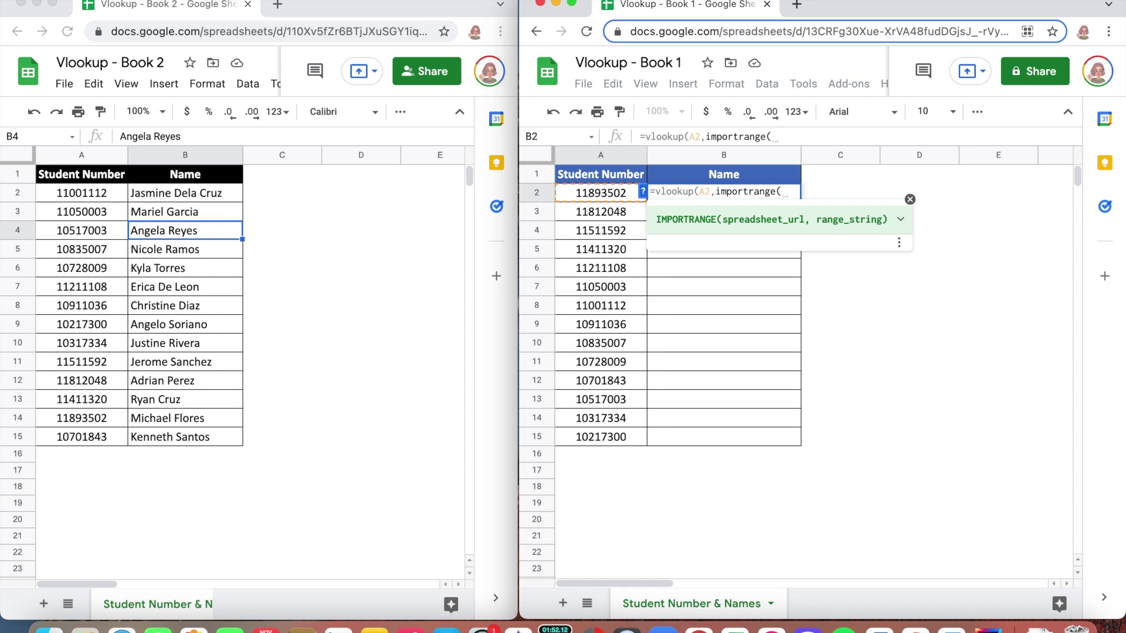
# Add Book 2's spreadsheet URL as the quoted first IMPORTRANGE argument and select Book 2's sheet name.
pyautogui.write('"')
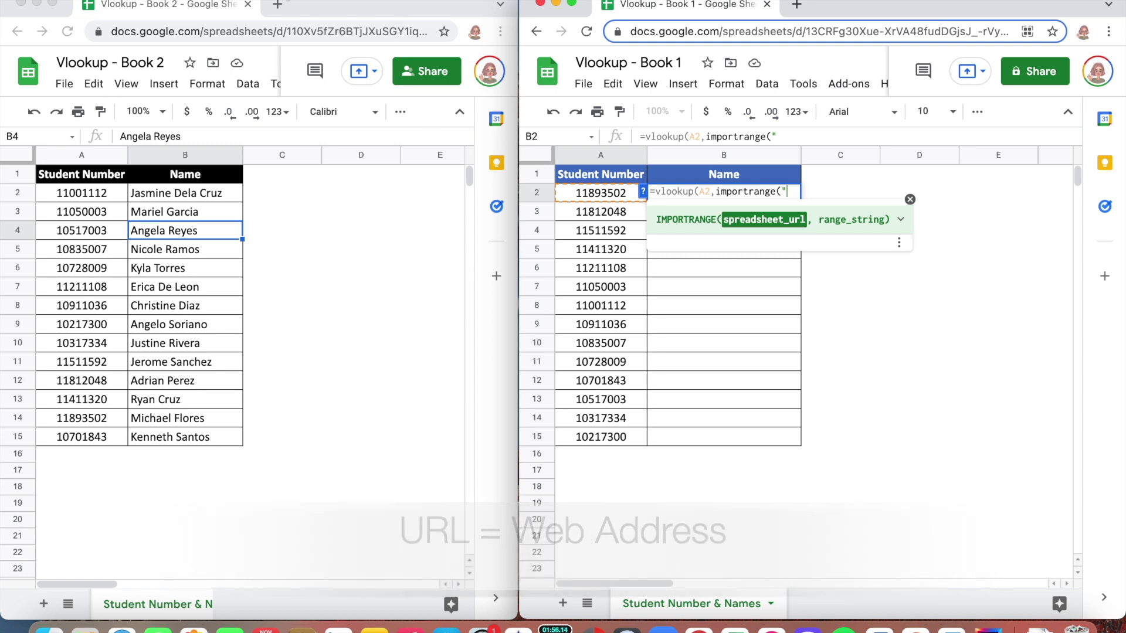
pyautogui.click(273, 28)
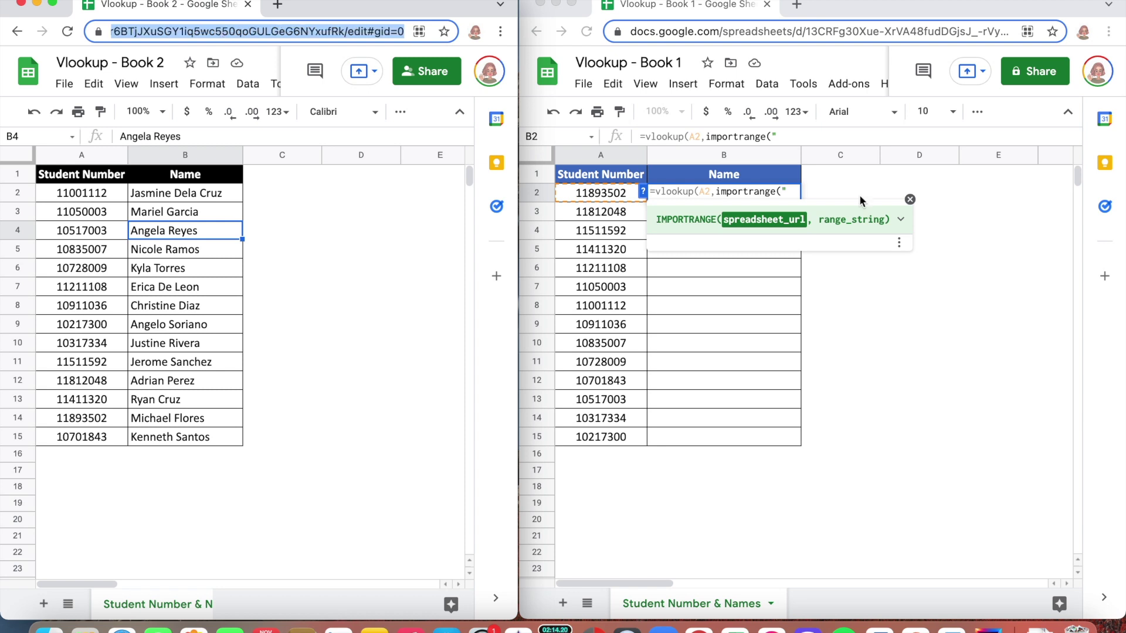
pyautogui.click(807, 135)
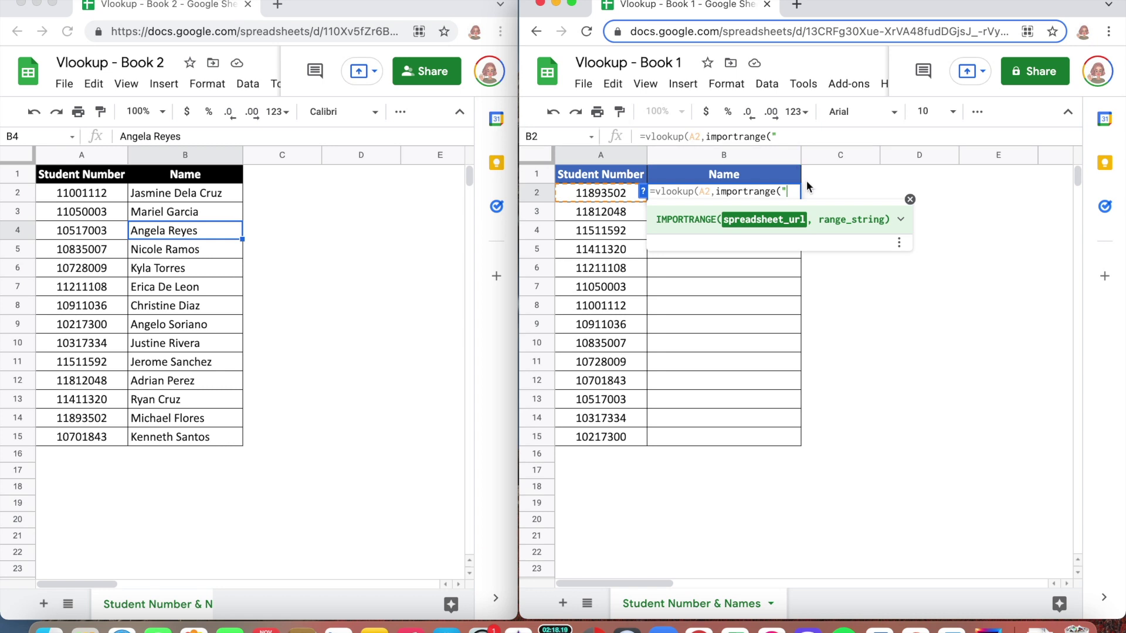
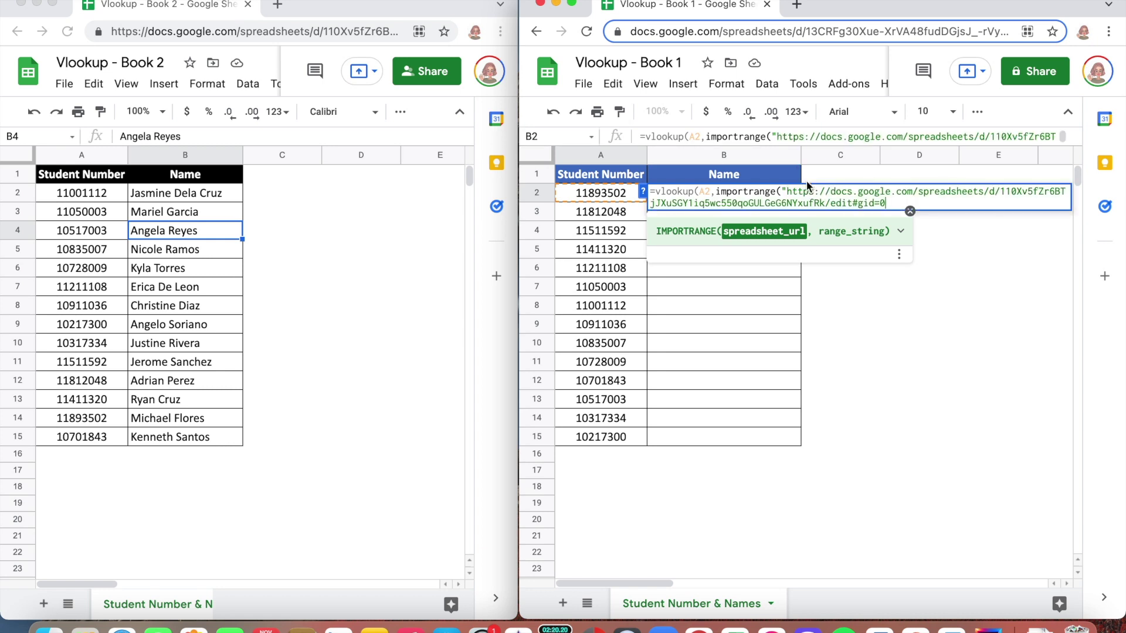
pyautogui.write('",')
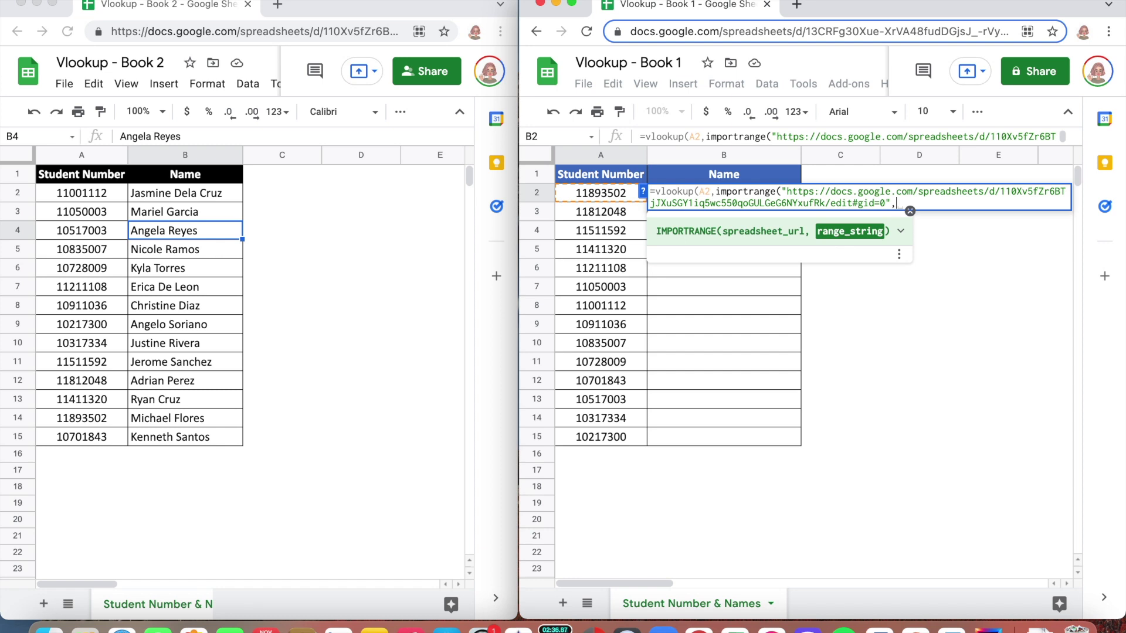
pyautogui.write('"')
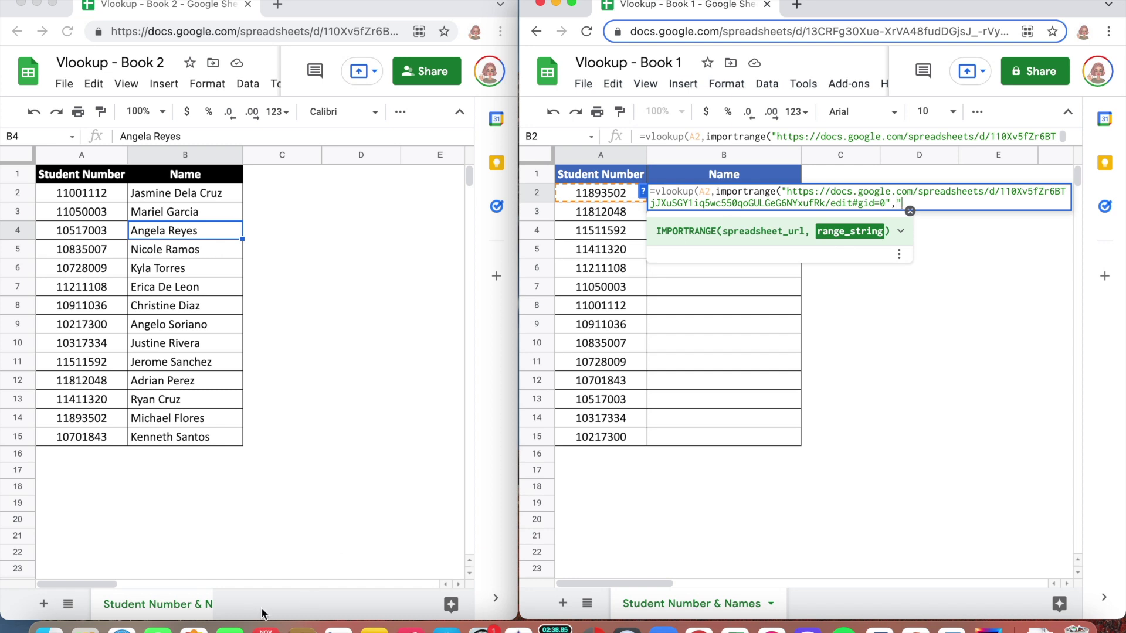
pyautogui.click(139, 607)
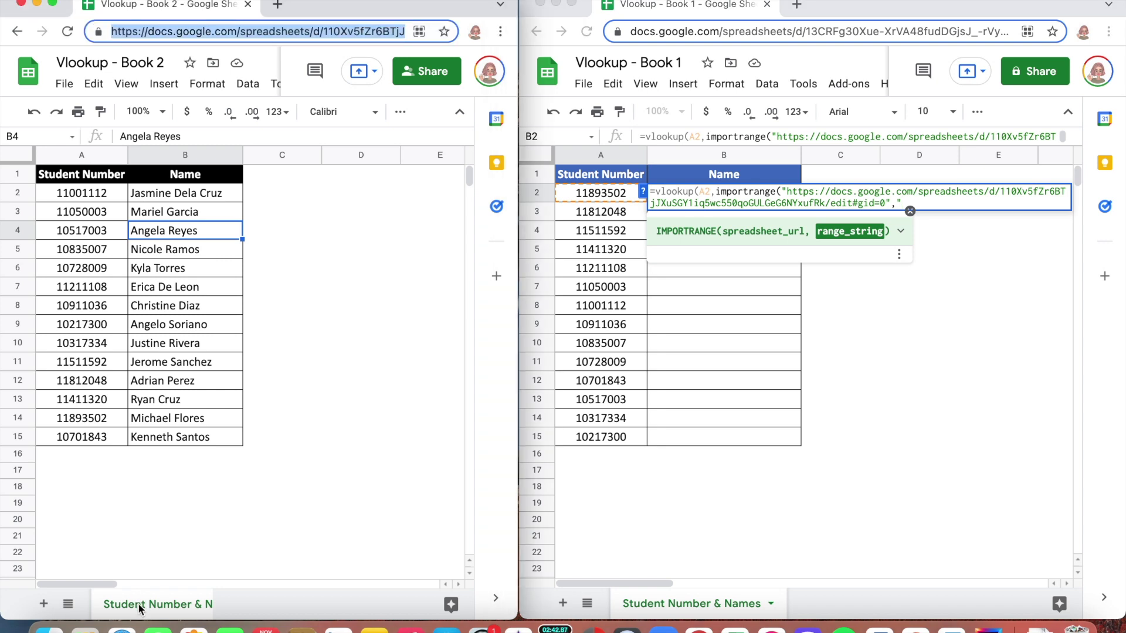
pyautogui.doubleClick(139, 607)
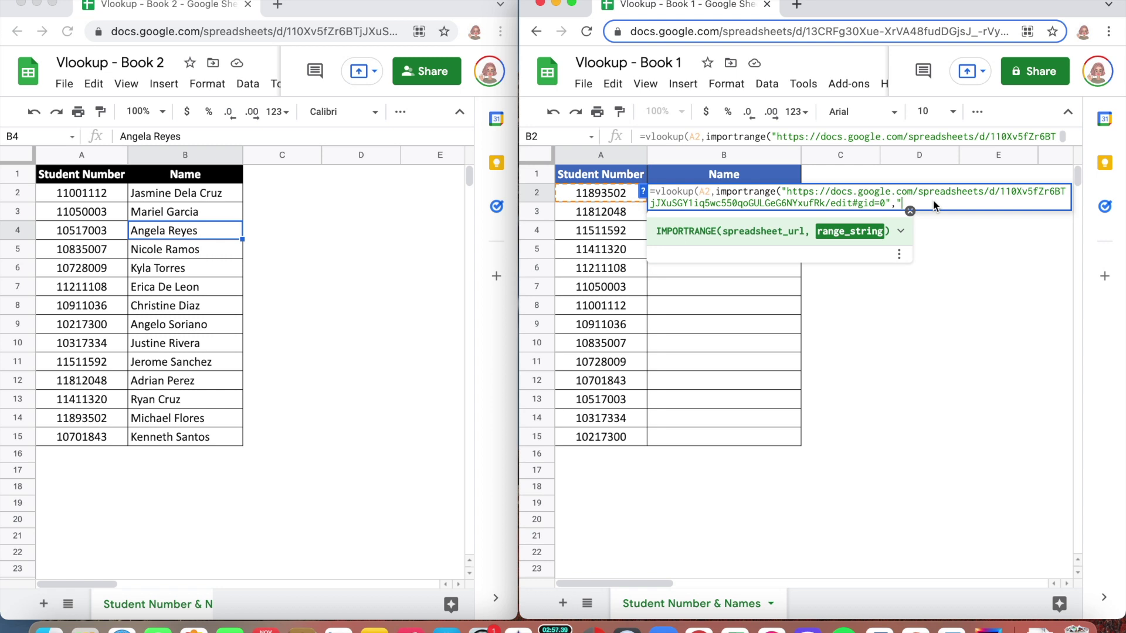
# Complete the IMPORTRANGE range as "Student Number & Names!$A$1:$B$15" and close it.
pyautogui.write('Student Number & Names')
pyautogui.write('!')
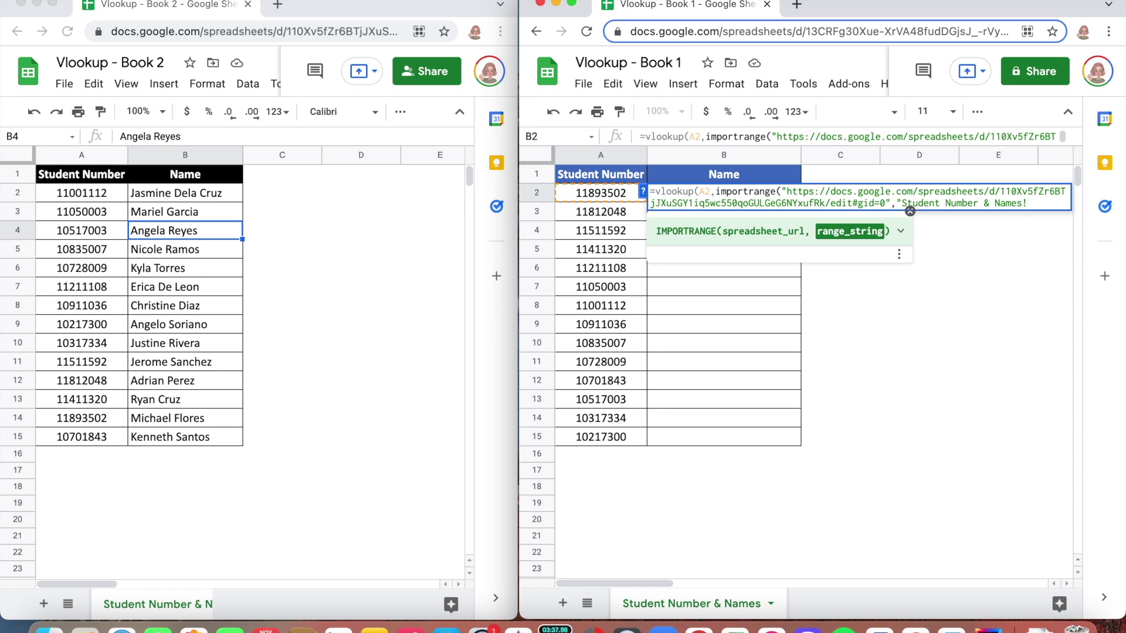
pyautogui.write('A1:B1')
pyautogui.write('5')
pyautogui.write('$A')
pyautogui.write('$')
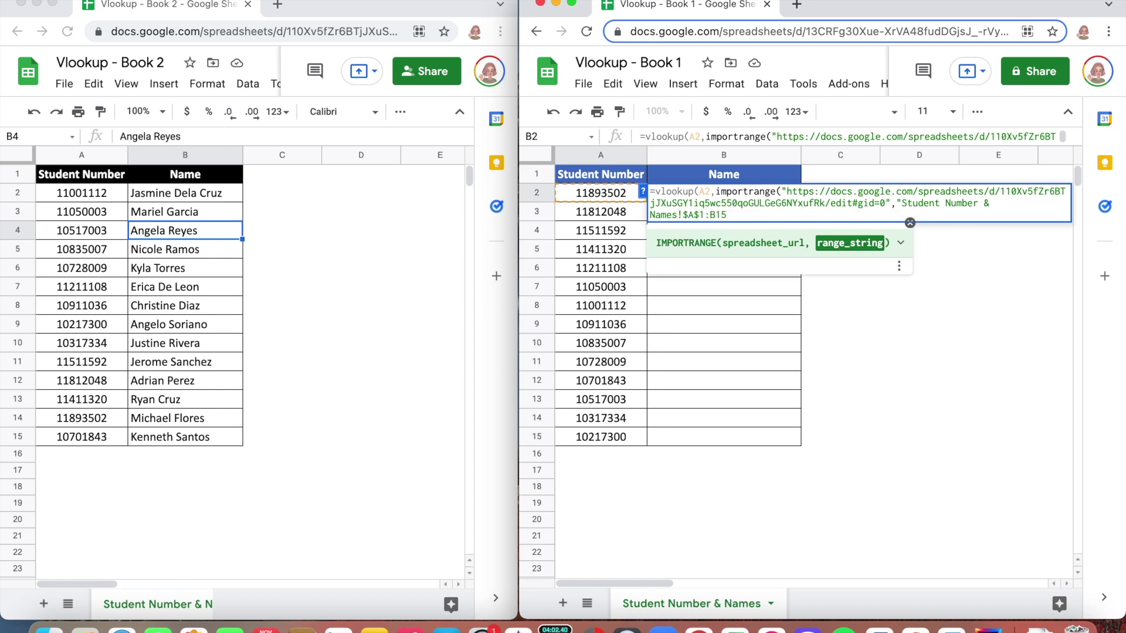
pyautogui.write('$')
pyautogui.press('Right')
pyautogui.write('$')
pyautogui.press('Right')
pyautogui.write('")')
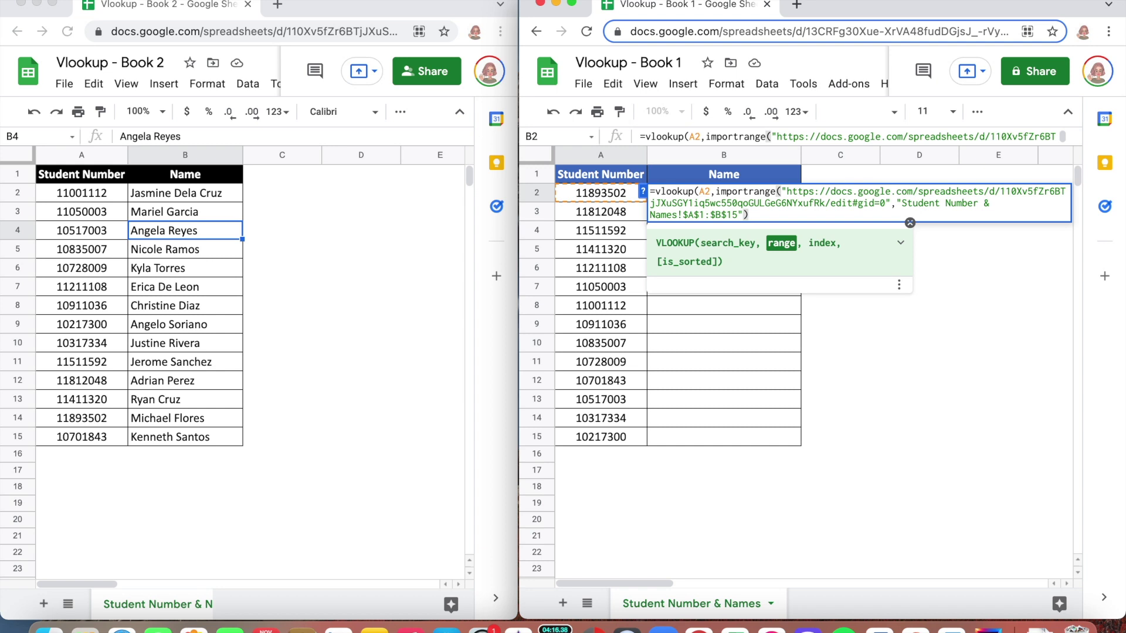
# Finish the VLOOKUP with column 2 and exact match 0, entering it to get #REF! pending access.
pyautogui.write(',')
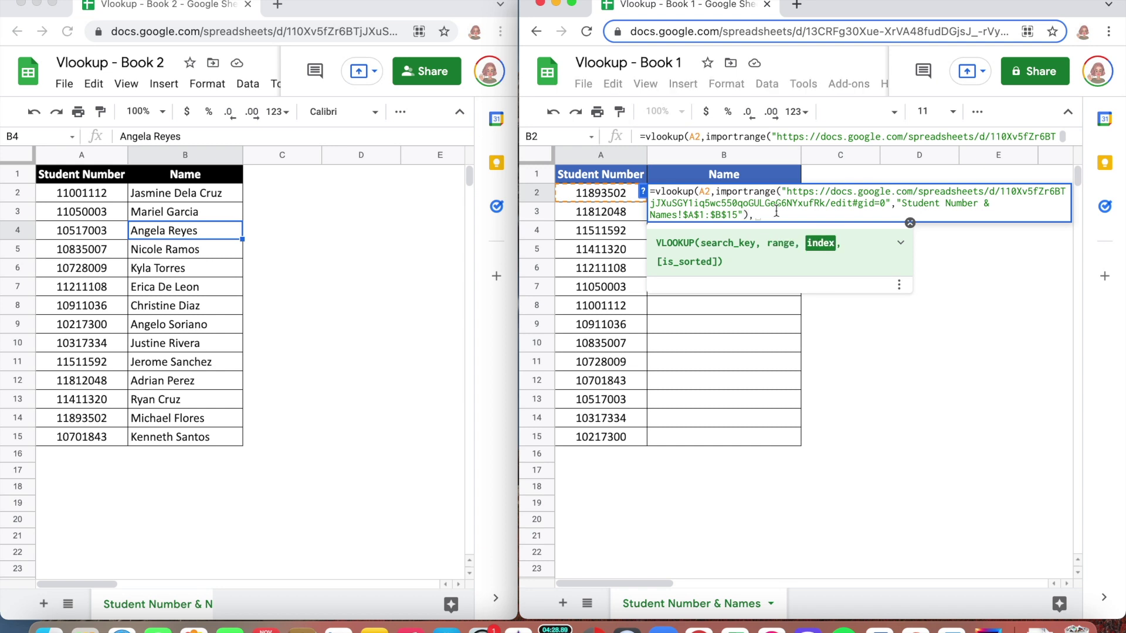
pyautogui.write('2')
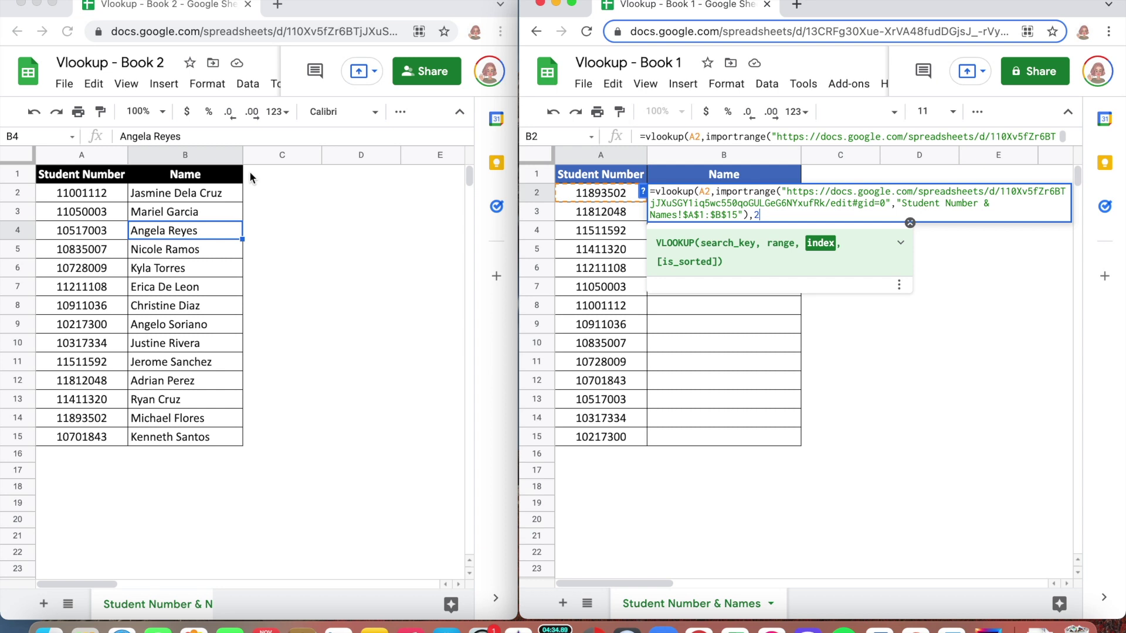
pyautogui.write(',')
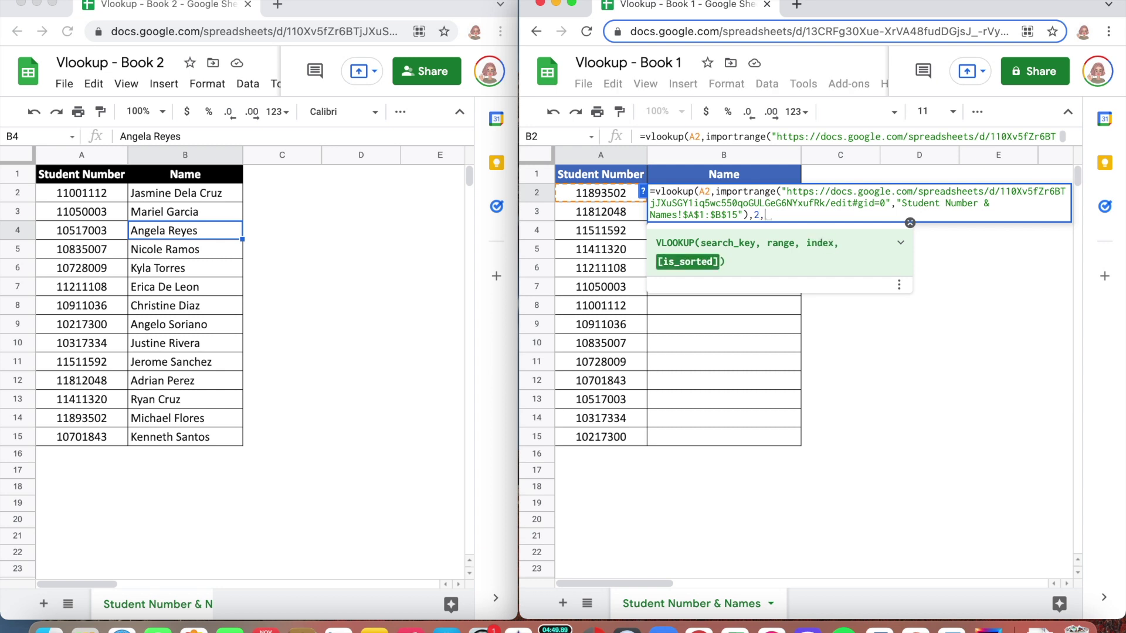
pyautogui.write('0')
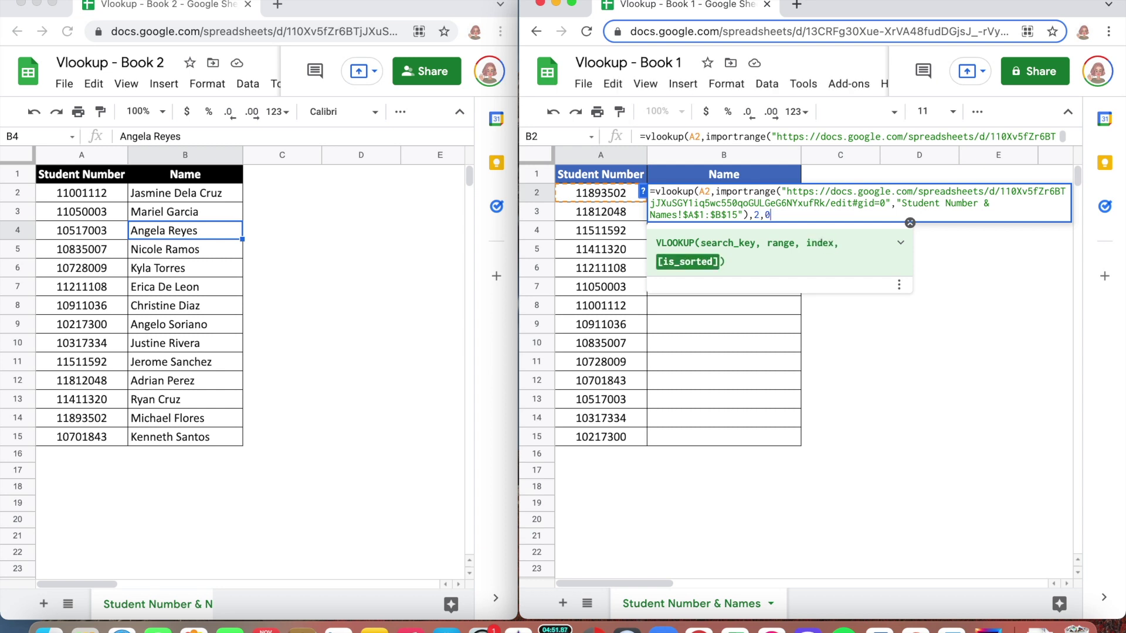
pyautogui.write(')')
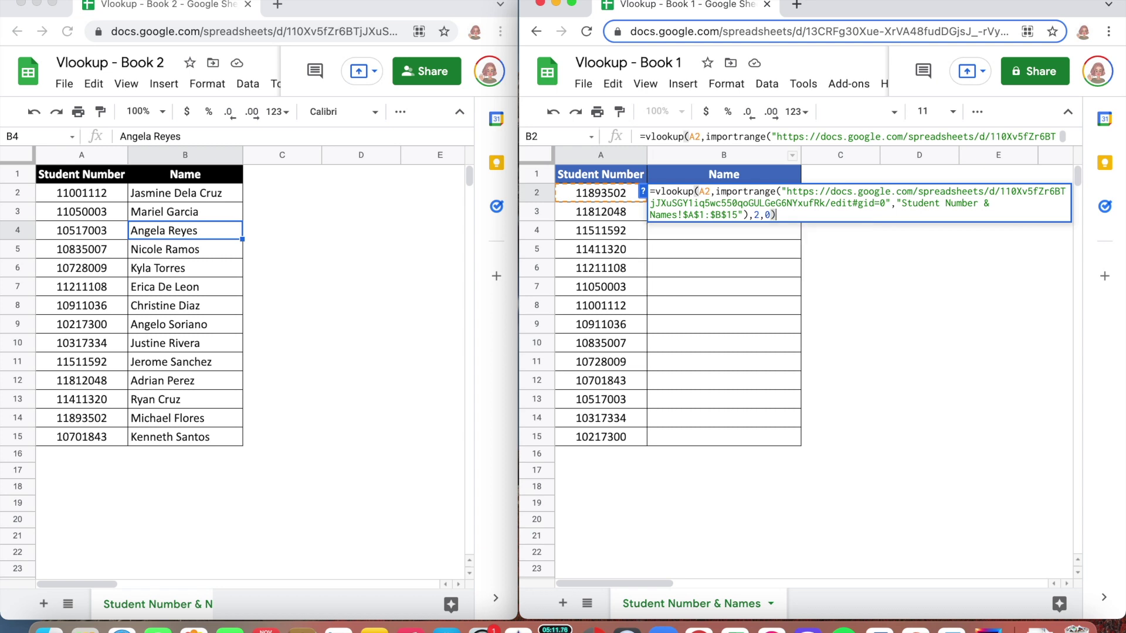
pyautogui.press('Return')
pyautogui.moveTo(749, 195)
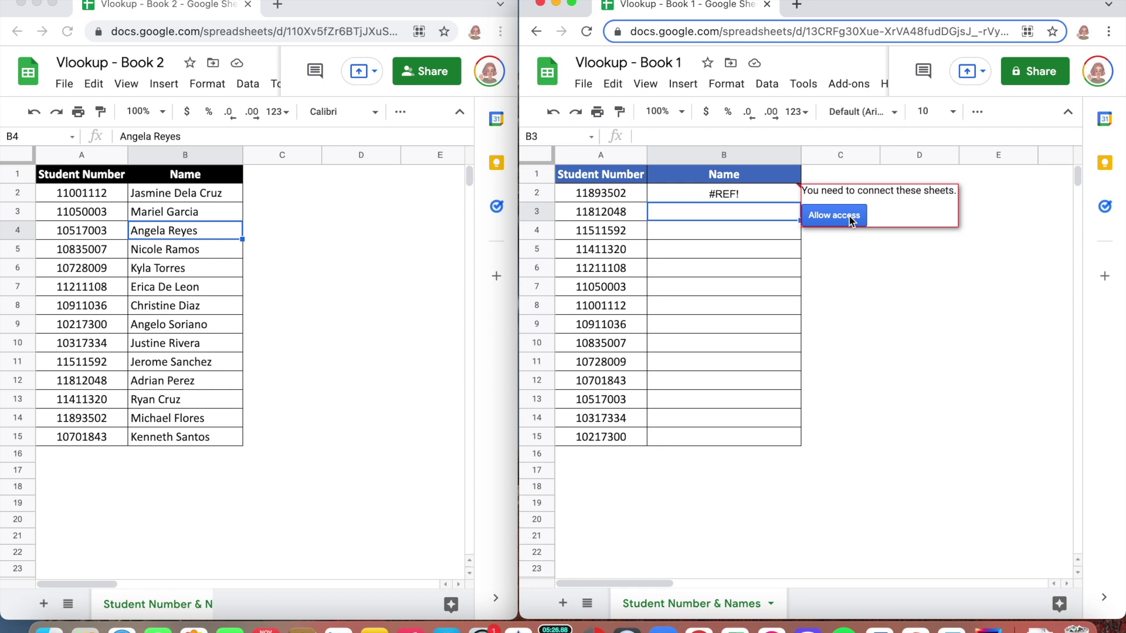
# Allow Book 1 access to Book 2, then fill B2's formula down to B15.
pyautogui.click(850, 217)
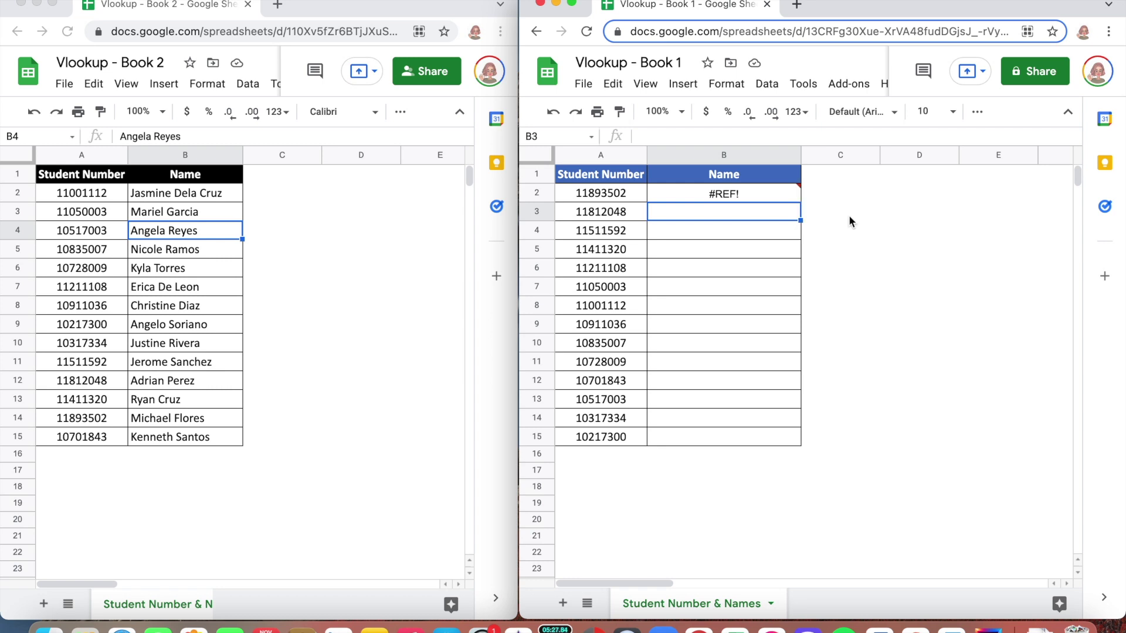
pyautogui.click(780, 193)
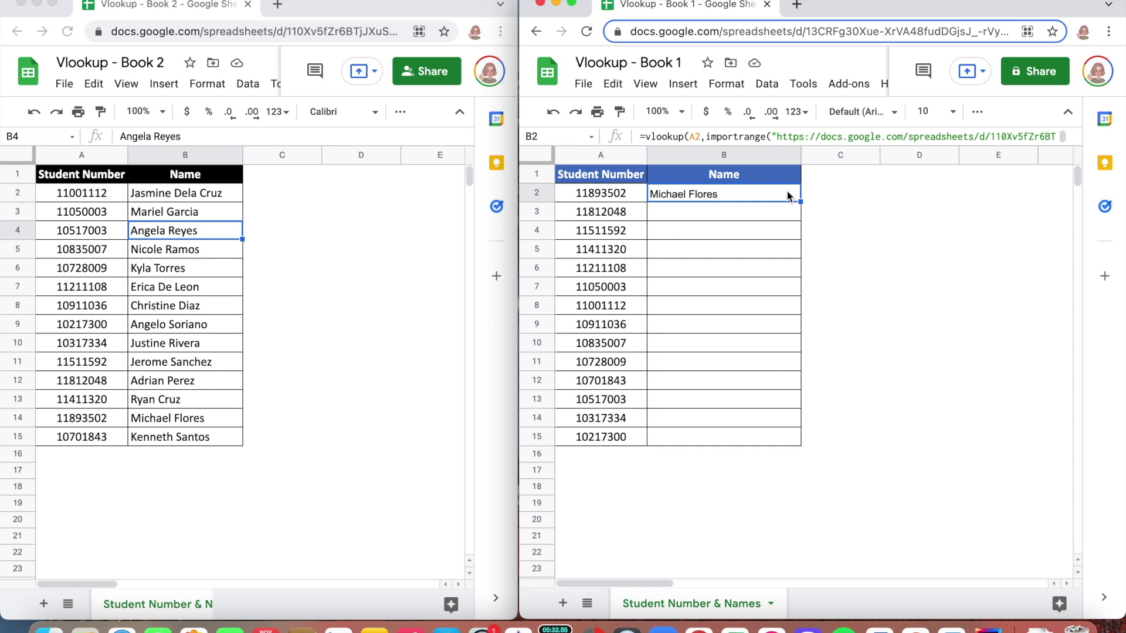
pyautogui.moveTo(802, 201); pyautogui.dragTo(804, 445)
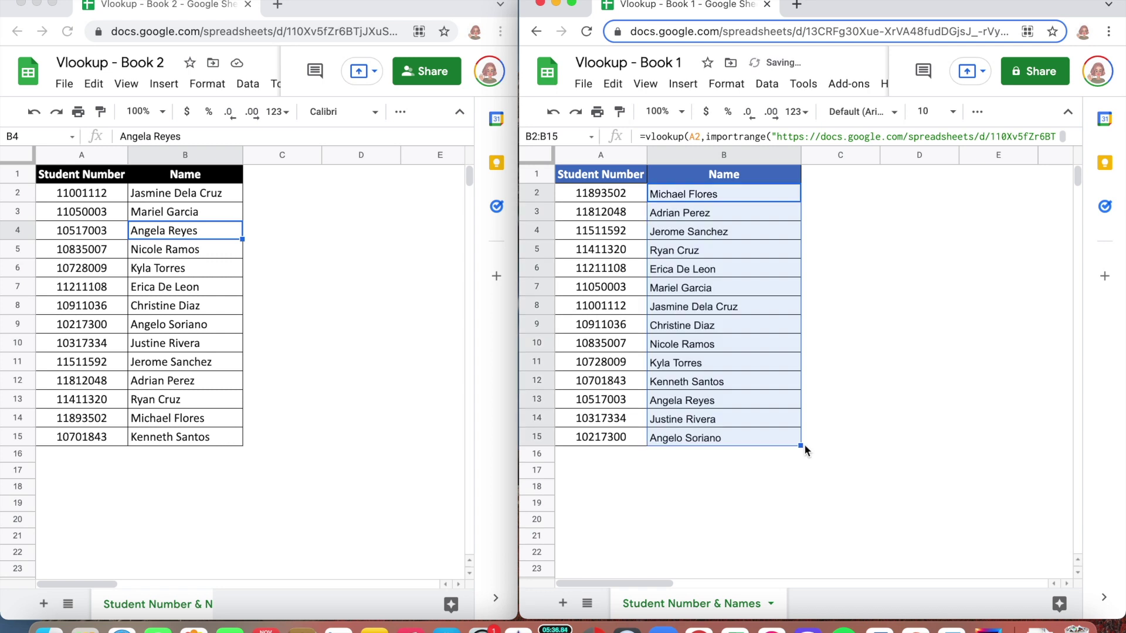
pyautogui.click(753, 434)
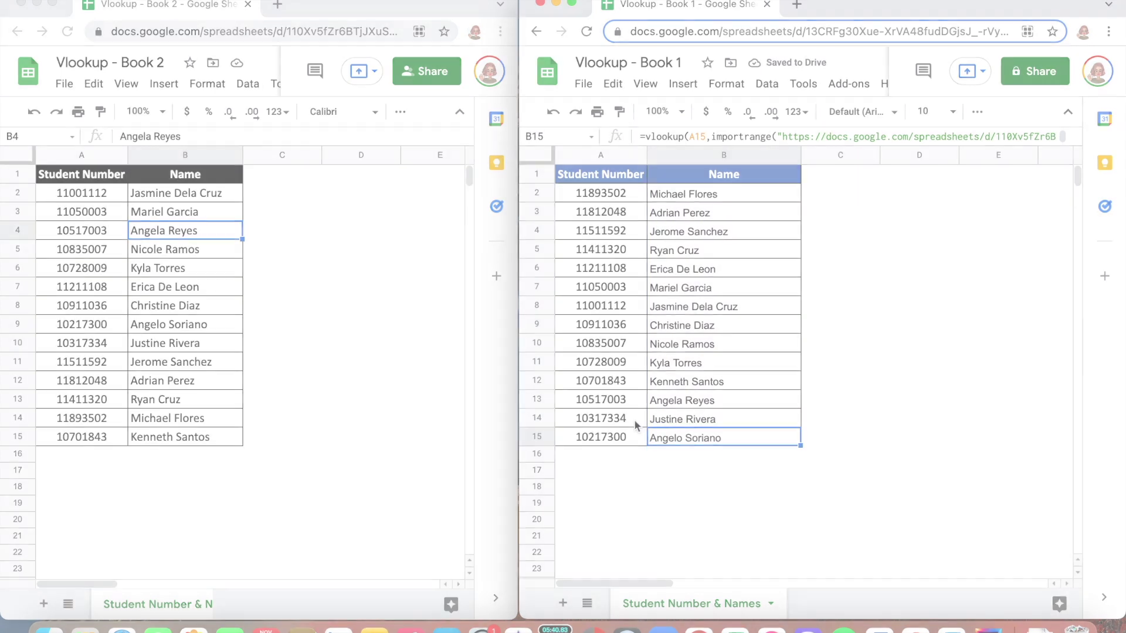